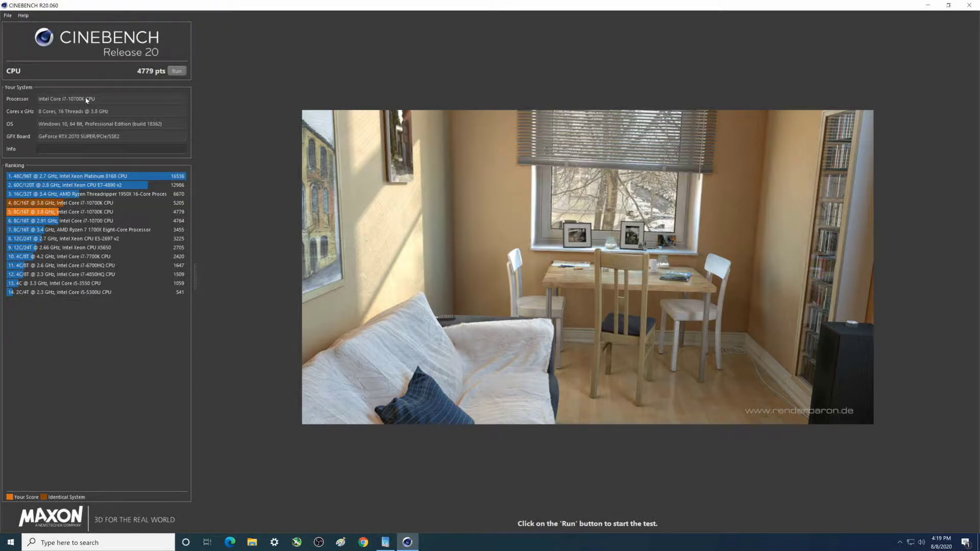
Start the Cinebench R20 CPU render and bring up XTU to watch CPU load and package power
click(177, 72)
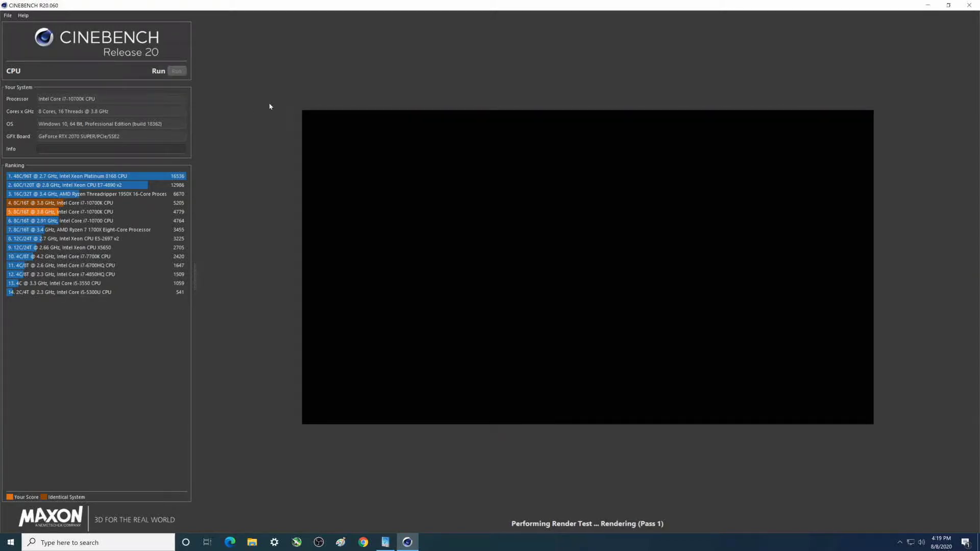
click(385, 543)
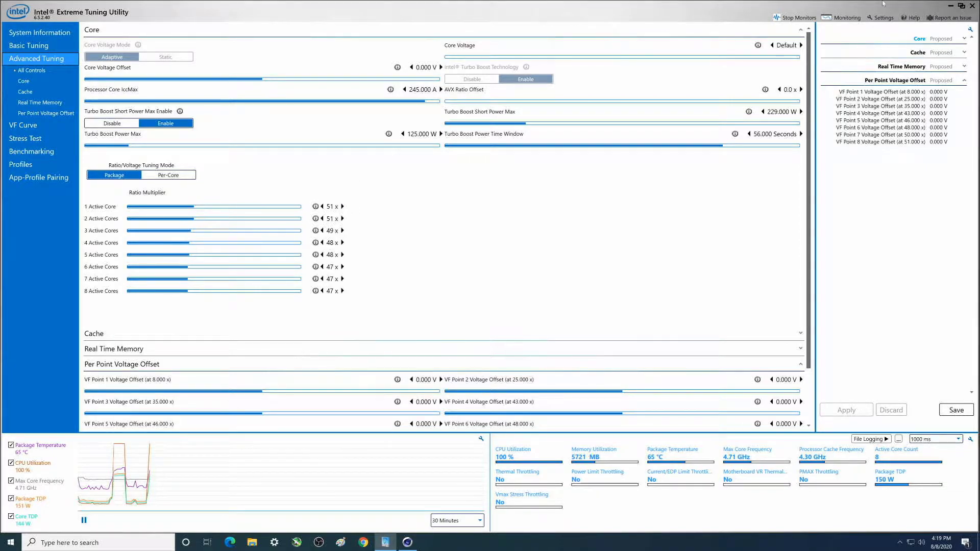
Minimize XTU and let the CPU render finish with a 4817 pts score
click(951, 6)
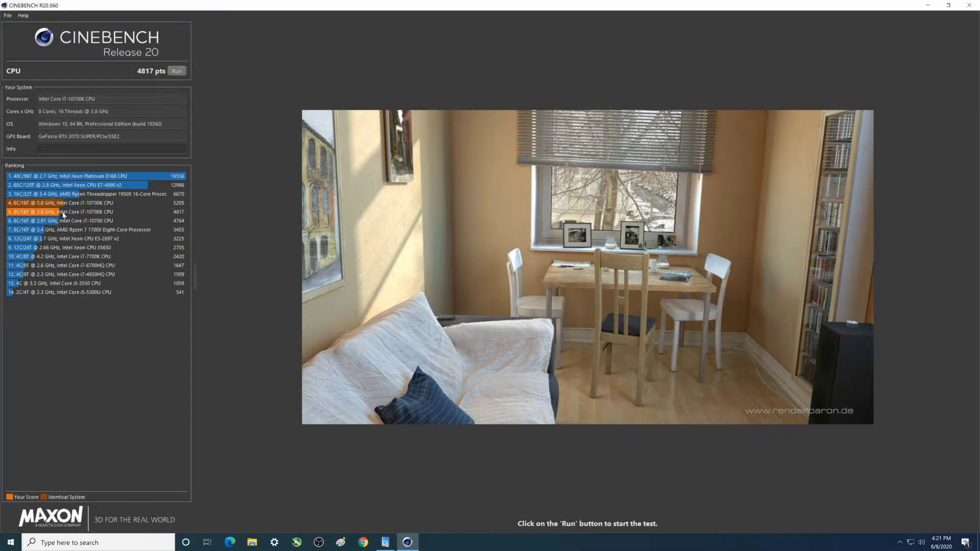
Open Notepad via search, log 'Default: 4817', and minimize the note
mouse_move(181, 217)
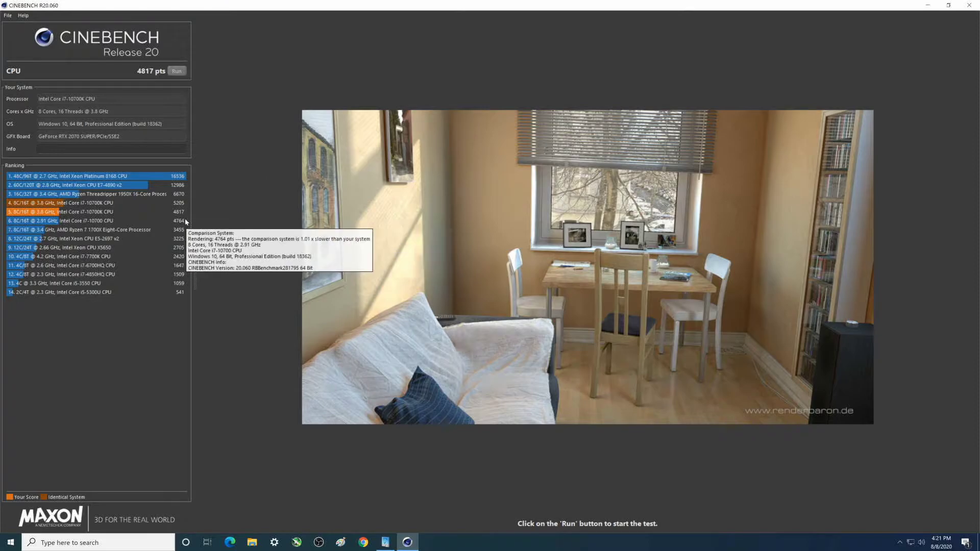
click(131, 542)
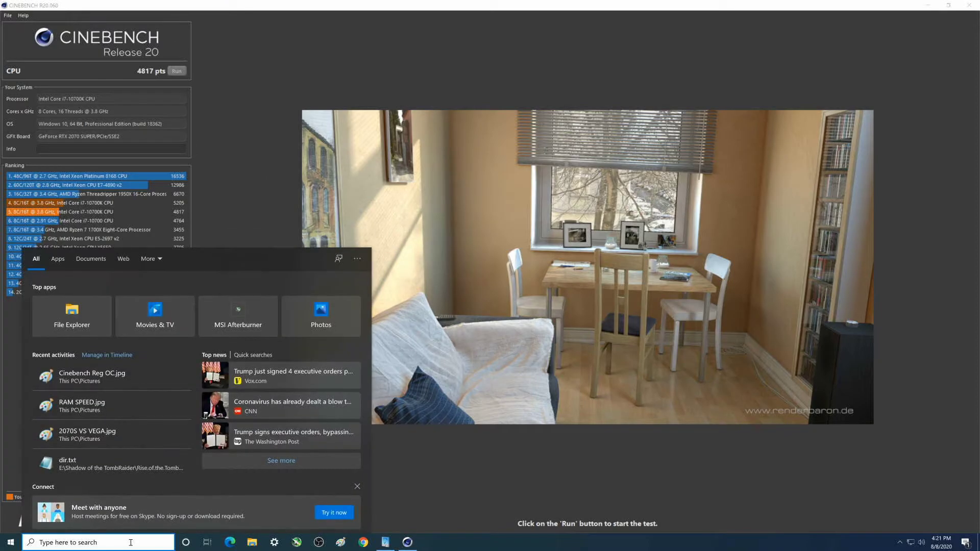
text(note)
key(Return)
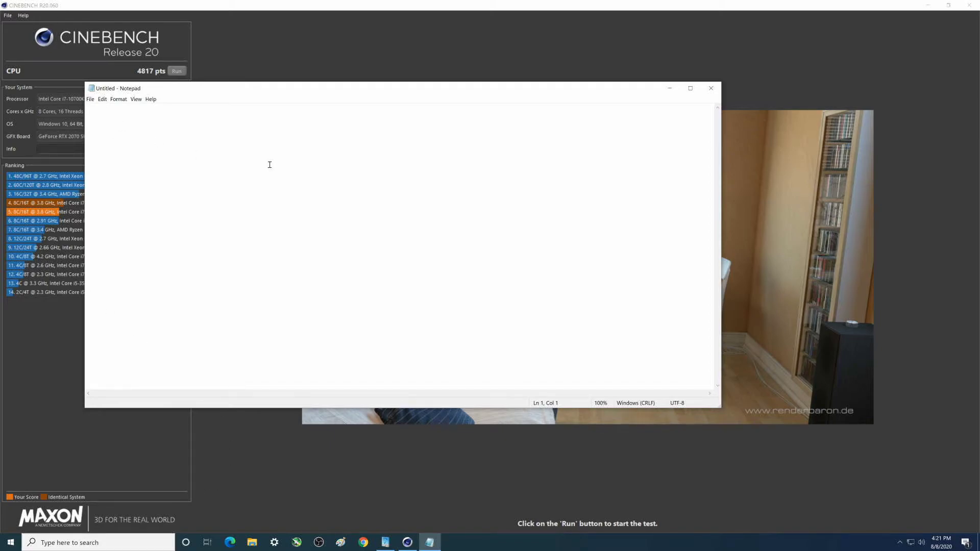
text(Default:  4817)
click(669, 87)
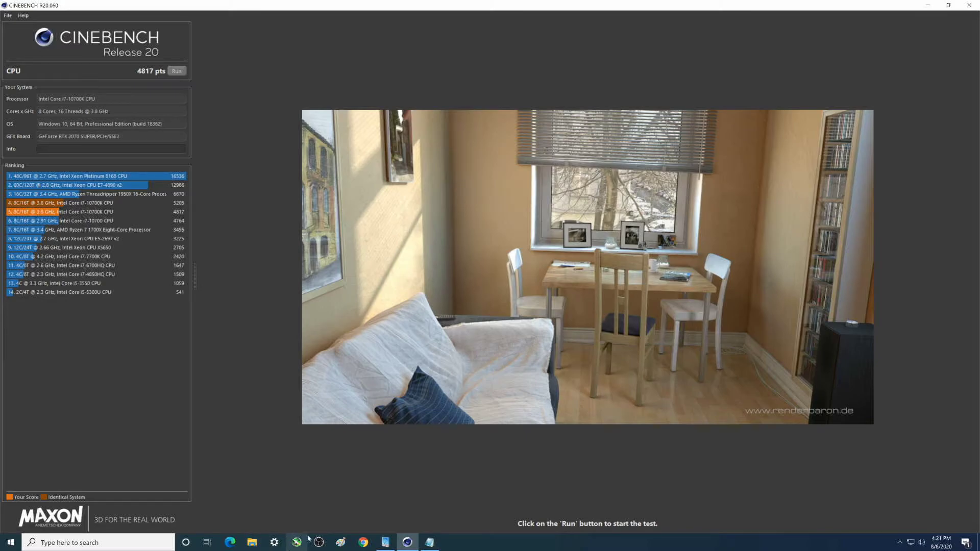
In XTU, slide Turbo Boost Power Max fully to Unlimited and apply the change
click(386, 542)
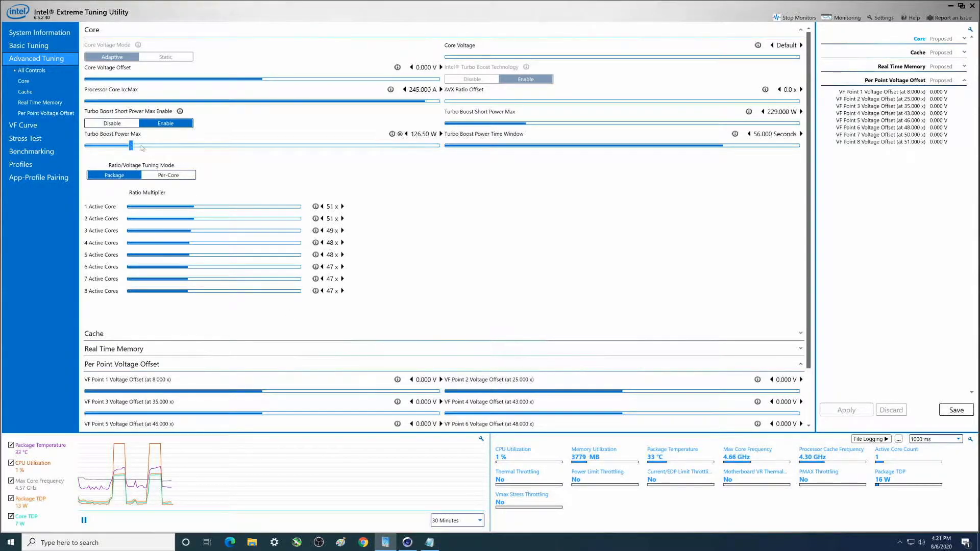
drag(131, 146, 440, 146)
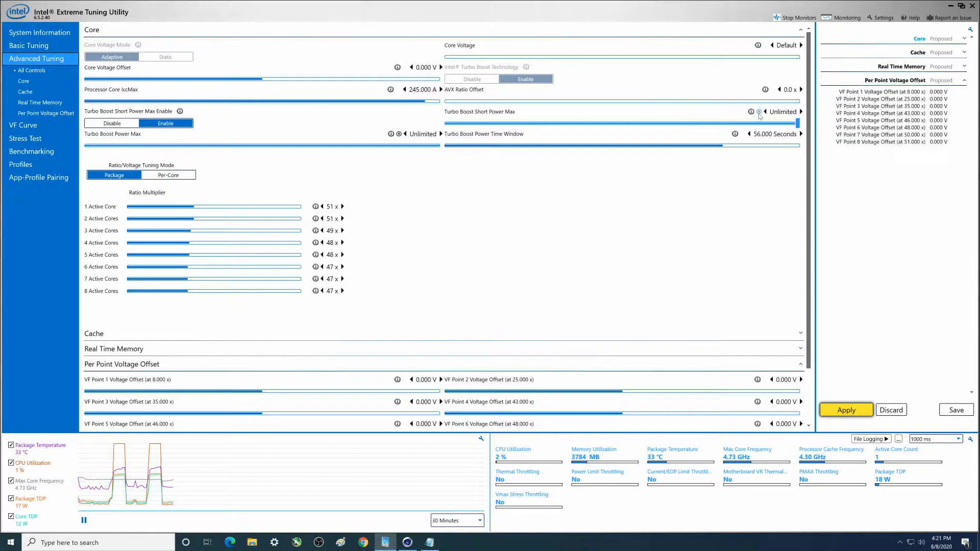
mouse_move(752, 113)
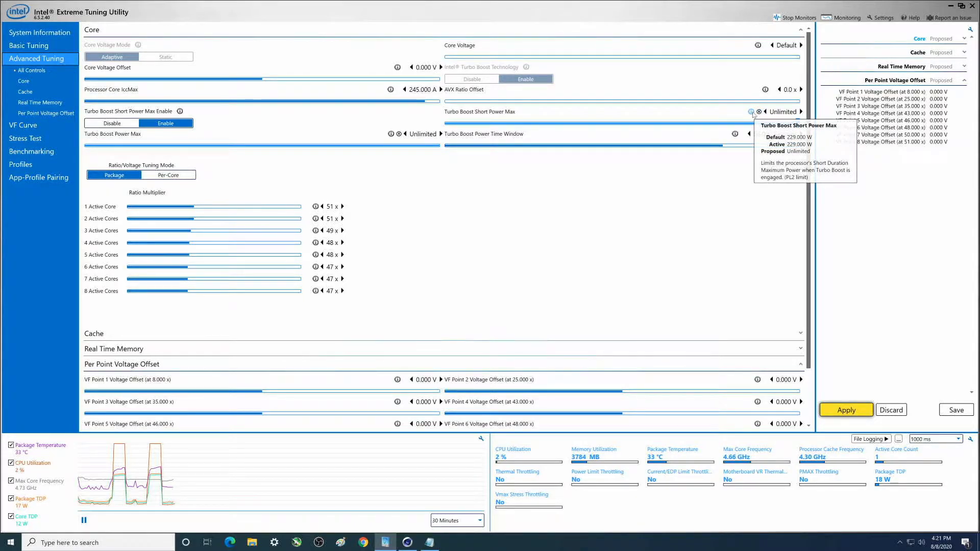
click(859, 413)
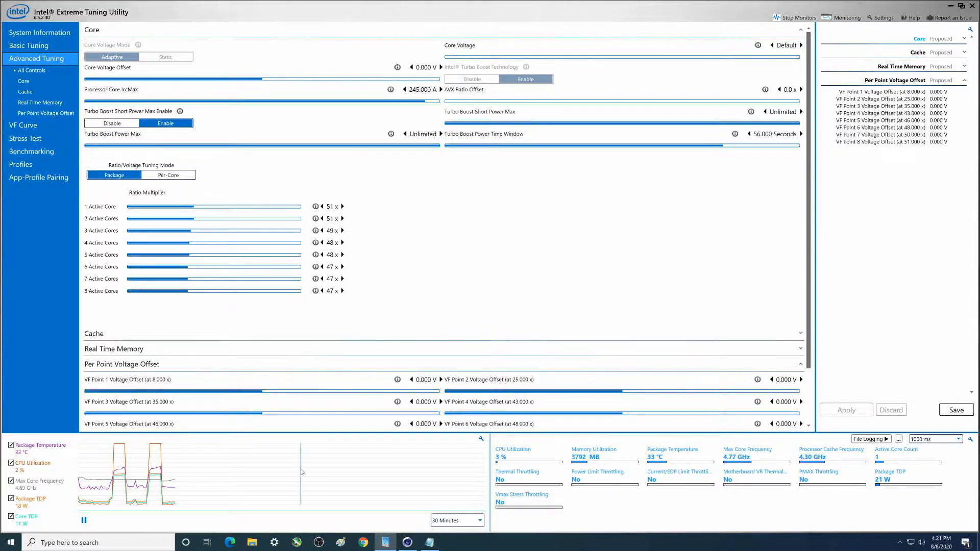
Rerun the Cinebench CPU benchmark with unlimited power limits, scoring 4772 pts
click(408, 542)
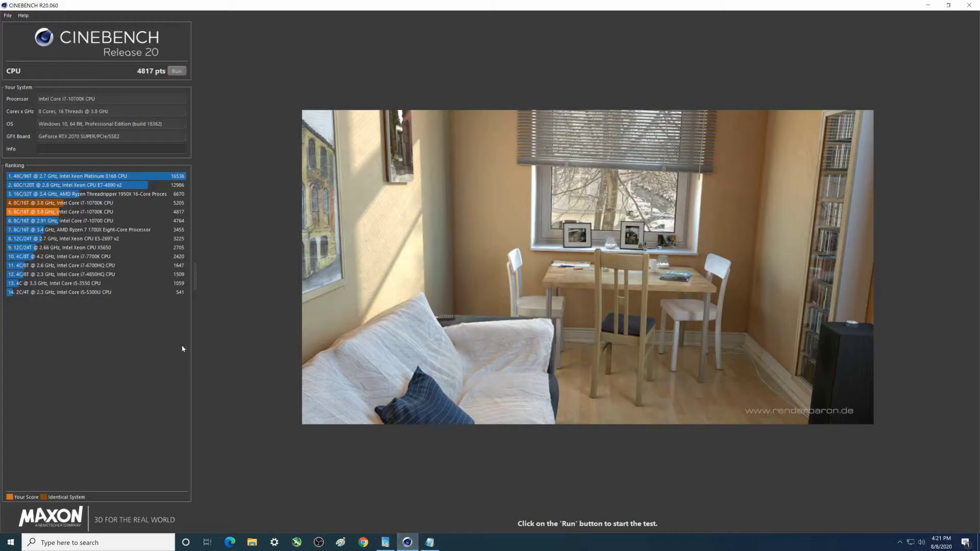
click(177, 72)
Restore the Notepad note and enter the 4772 score on the PL1 PL2 line
click(435, 545)
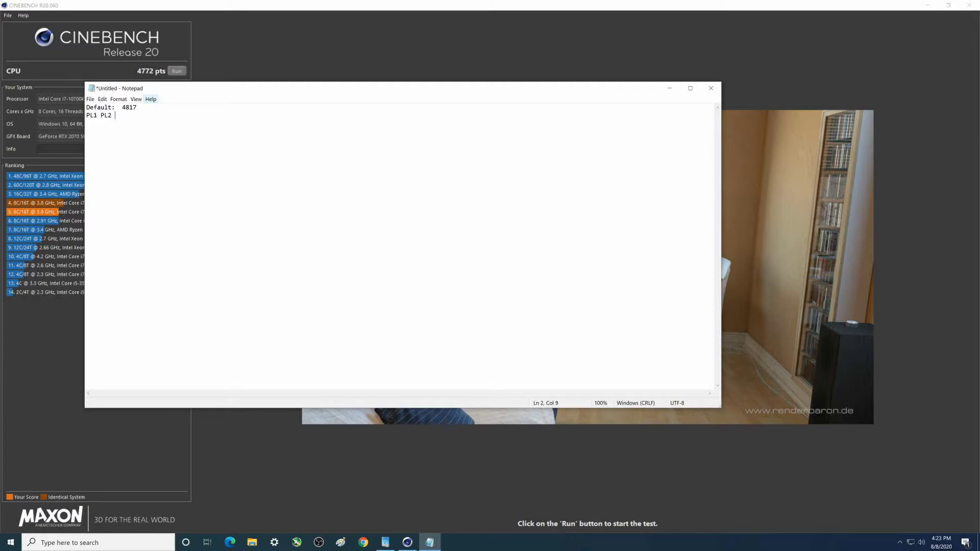
text(772)
In XTU, highlight the CPU Utilization, Package Temperature and Package TDP graph lines
click(386, 542)
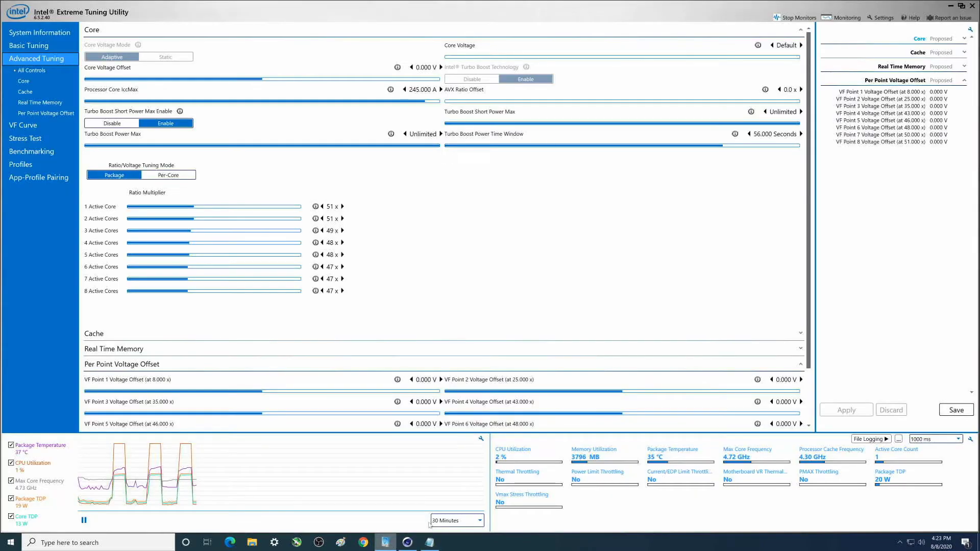
mouse_move(597, 481)
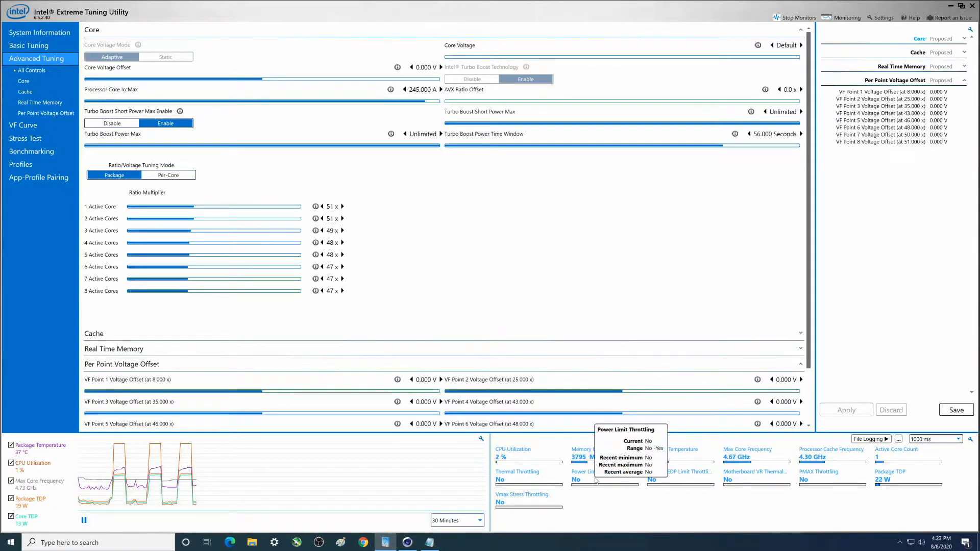
mouse_move(519, 481)
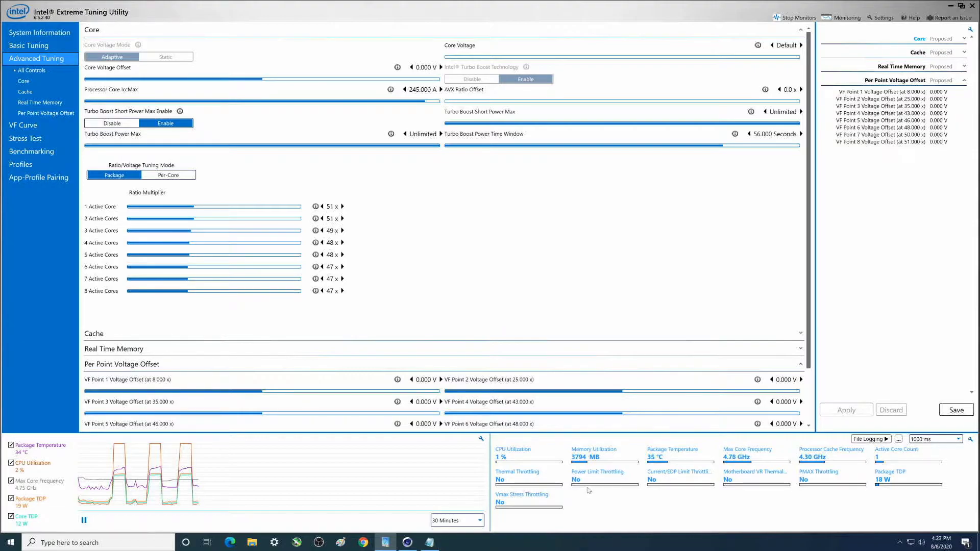
click(11, 473)
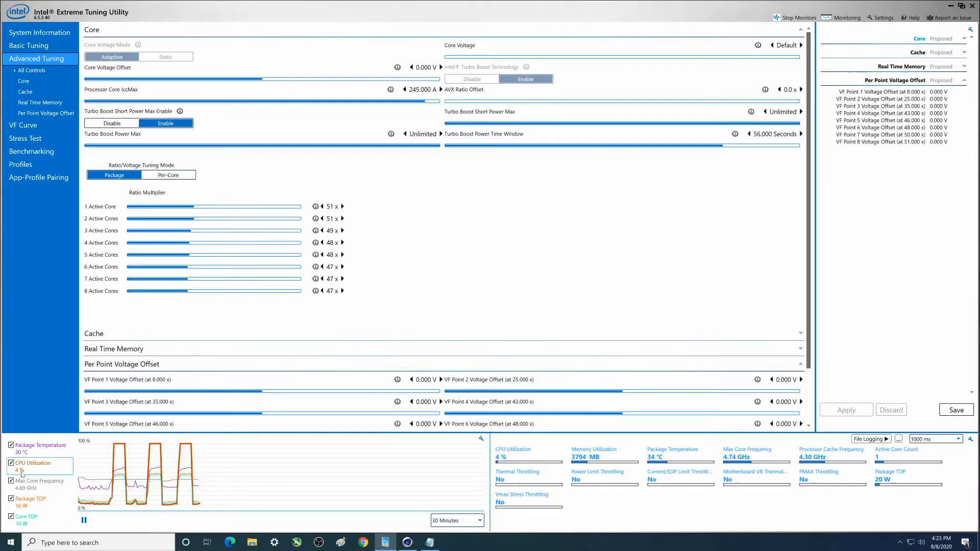
mouse_move(24, 469)
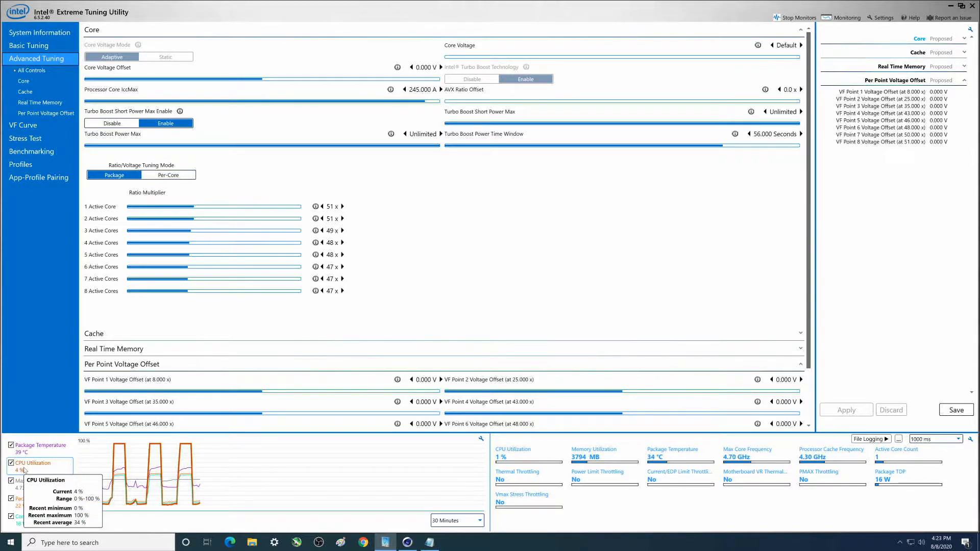
click(26, 452)
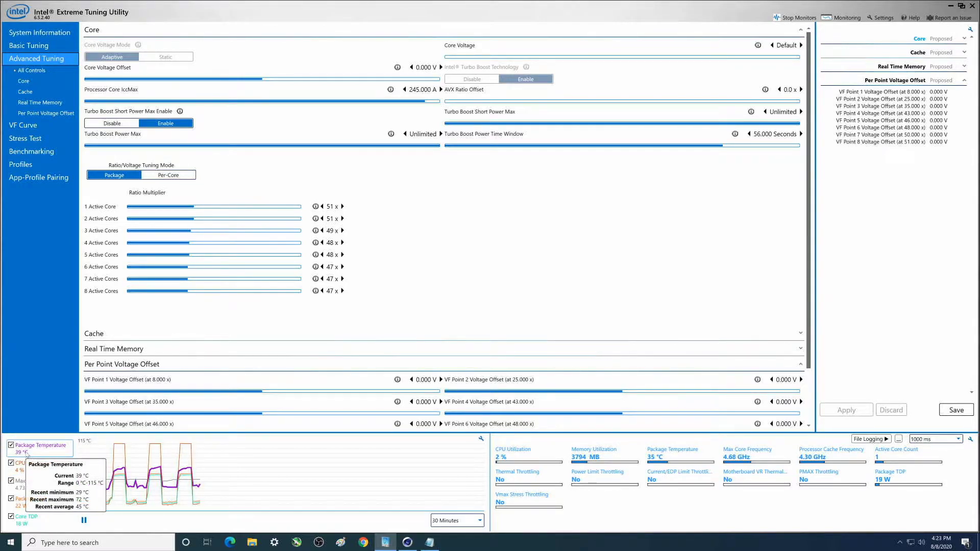
click(34, 506)
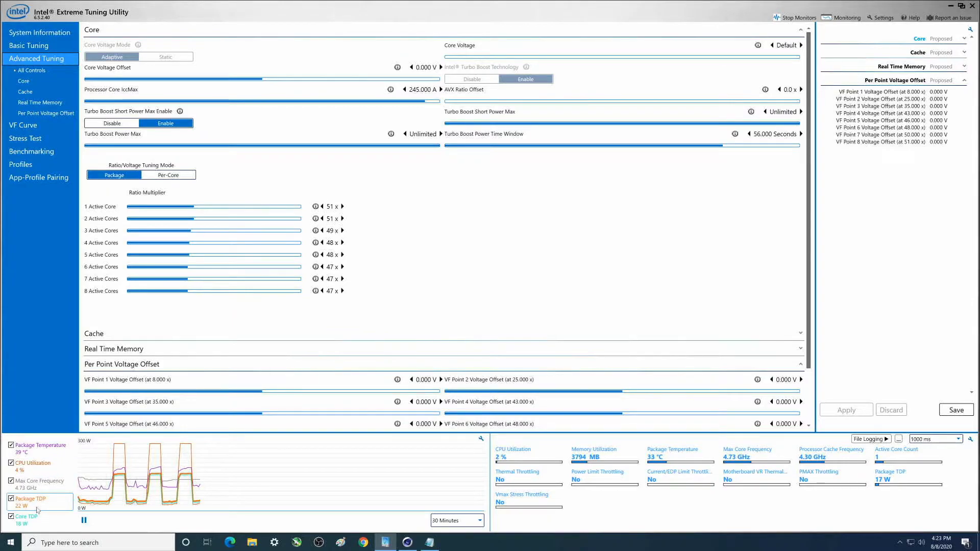
mouse_move(37, 510)
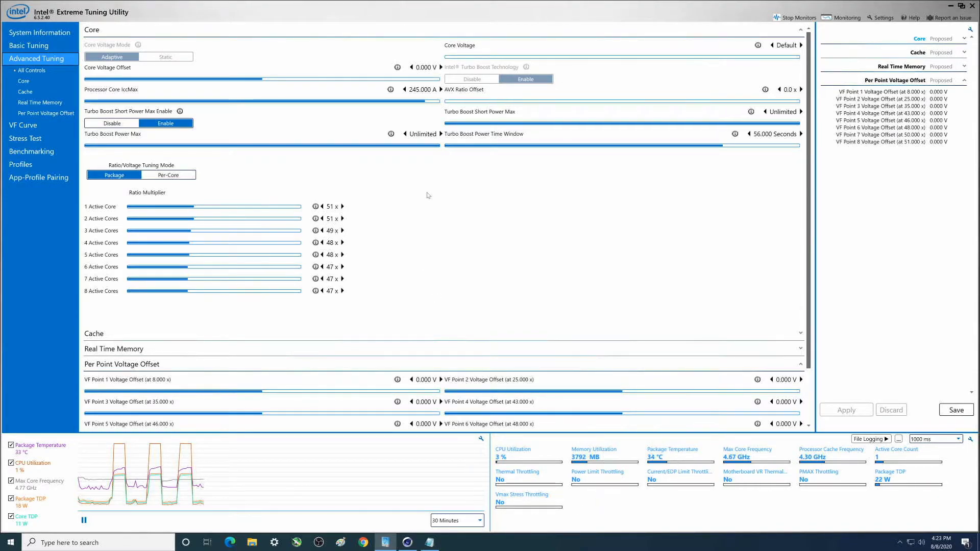
Bring Turbo Boost Power Max down from Unlimited to a fixed wattage
drag(439, 146, 118, 152)
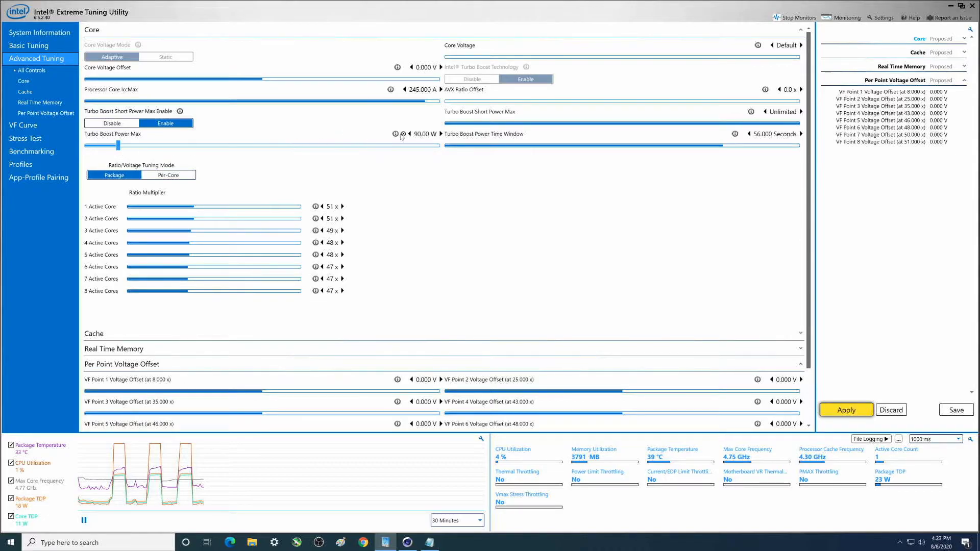
mouse_move(396, 135)
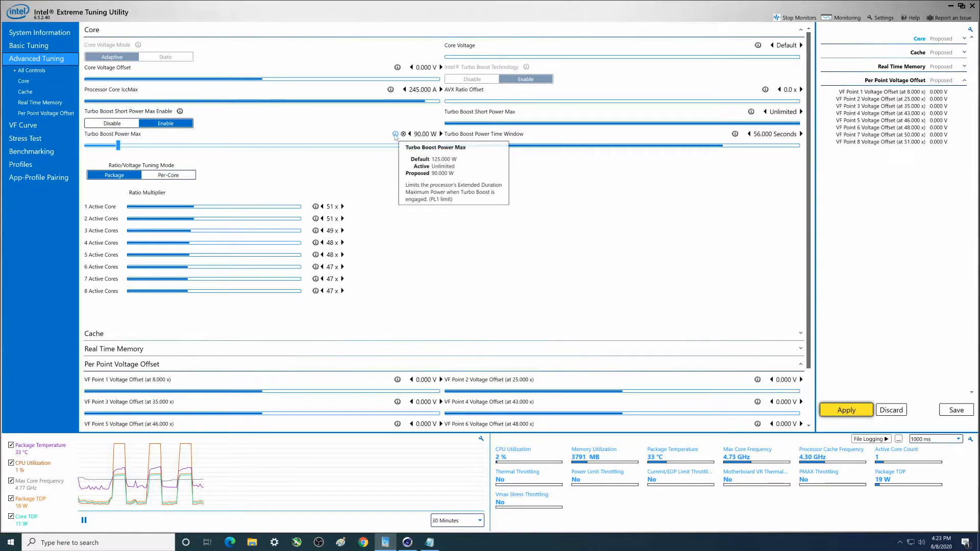
click(118, 147)
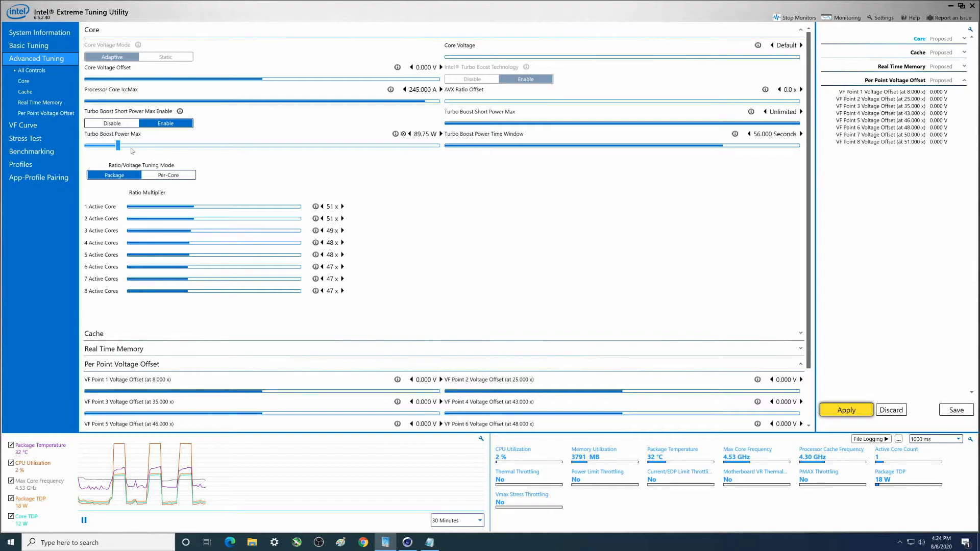
mouse_move(118, 146)
mouse_down()
mouse_move(140, 148)
mouse_move(130, 149)
mouse_up()
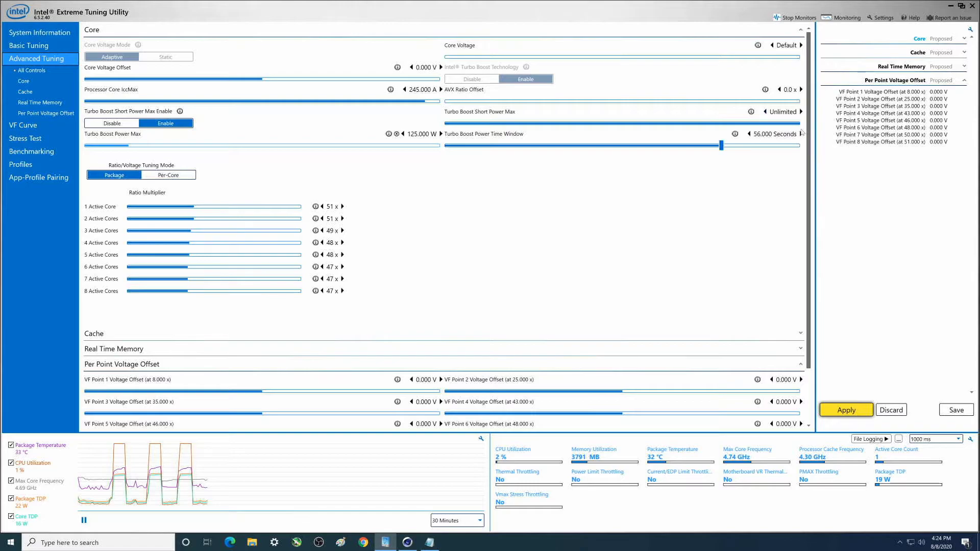
Set Turbo Boost Short Power Max to 229 W and apply the power limits
drag(800, 123, 490, 125)
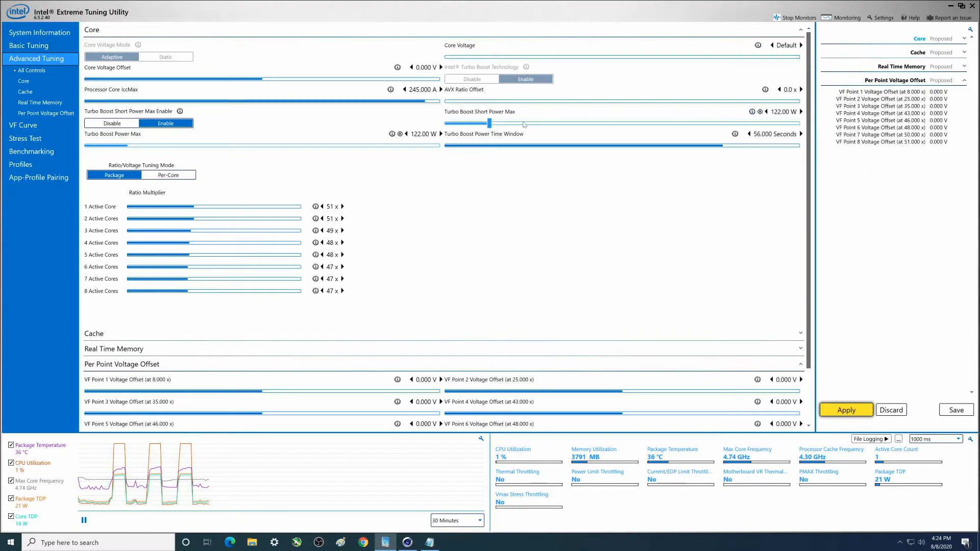
drag(490, 125, 528, 135)
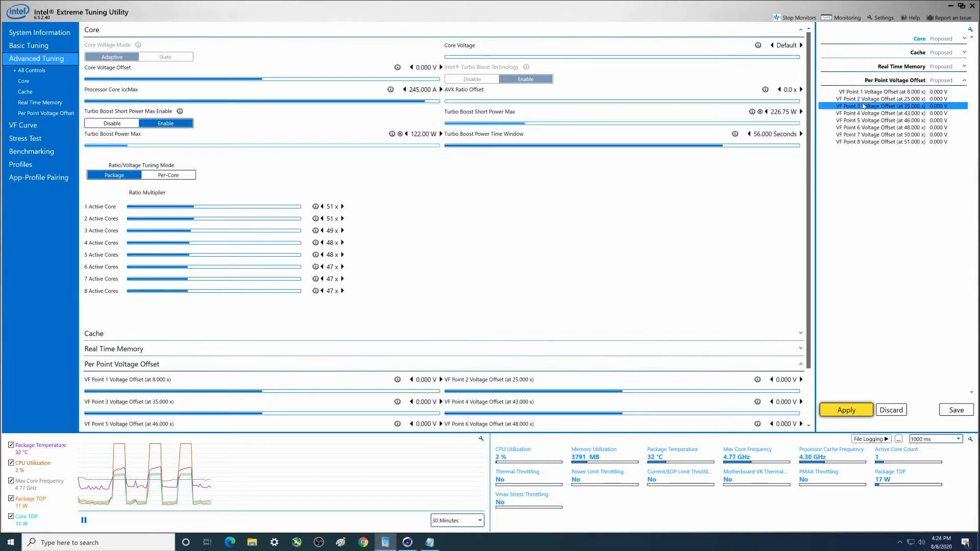
click(801, 112)
click(801, 112)
click(801, 112)
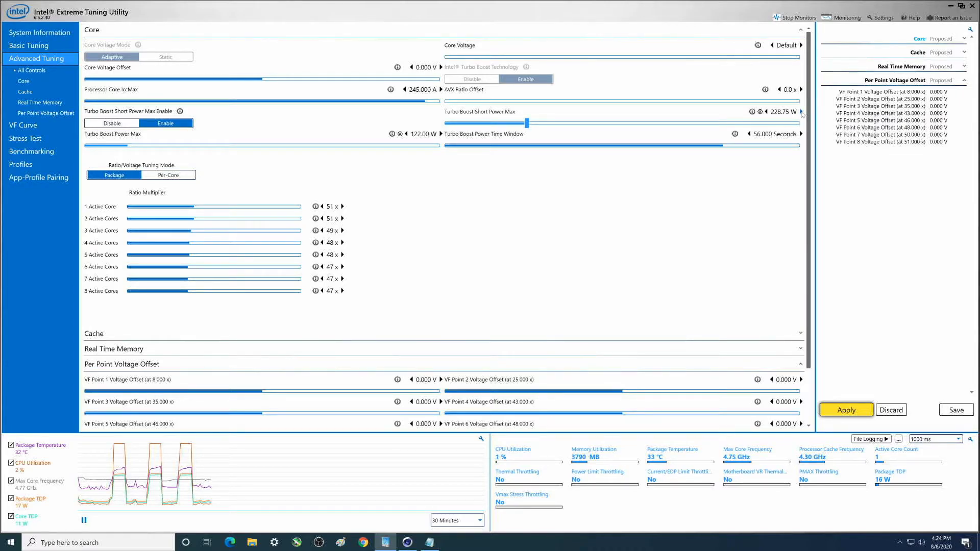
click(801, 112)
mouse_move(748, 112)
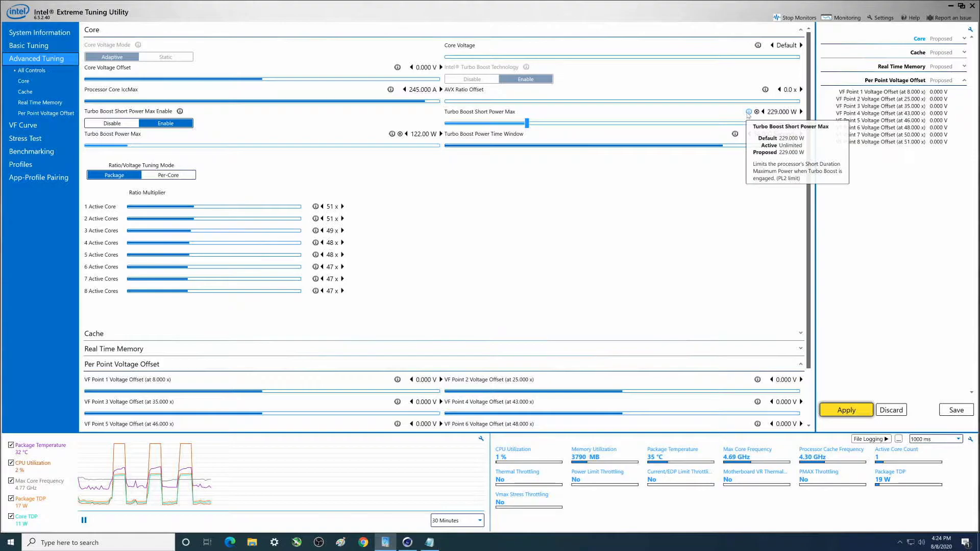
click(846, 409)
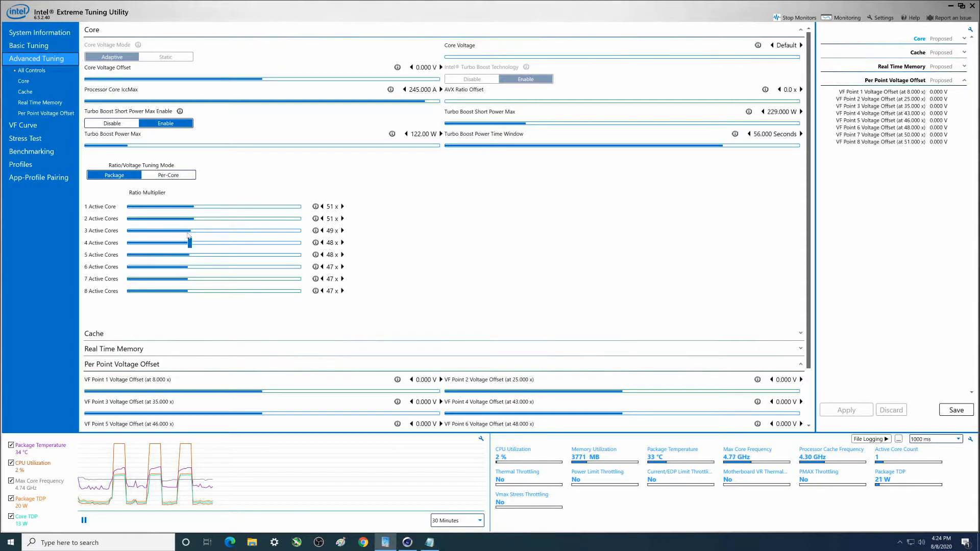
Raise the 3–8 active-core ratio multipliers to 51x and apply them
click(342, 231)
click(342, 231)
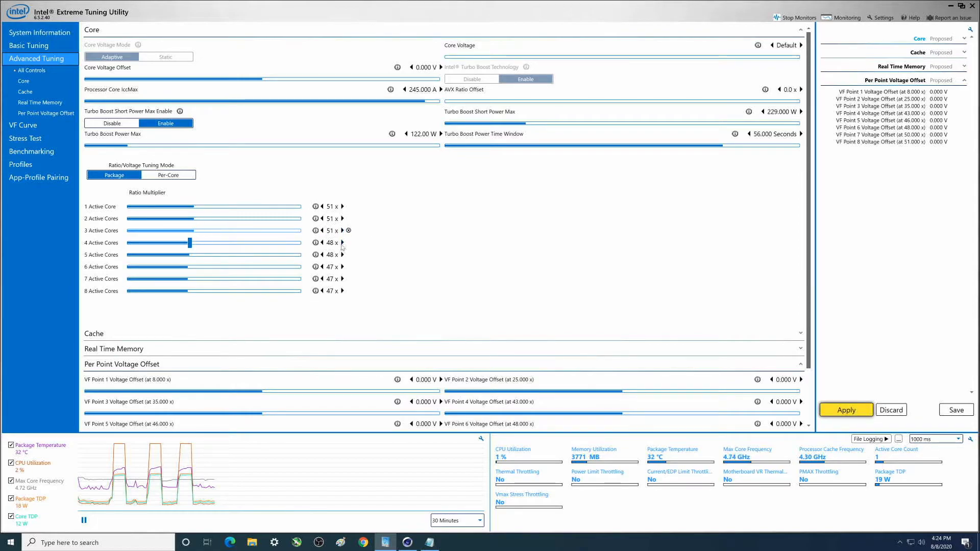
click(343, 292)
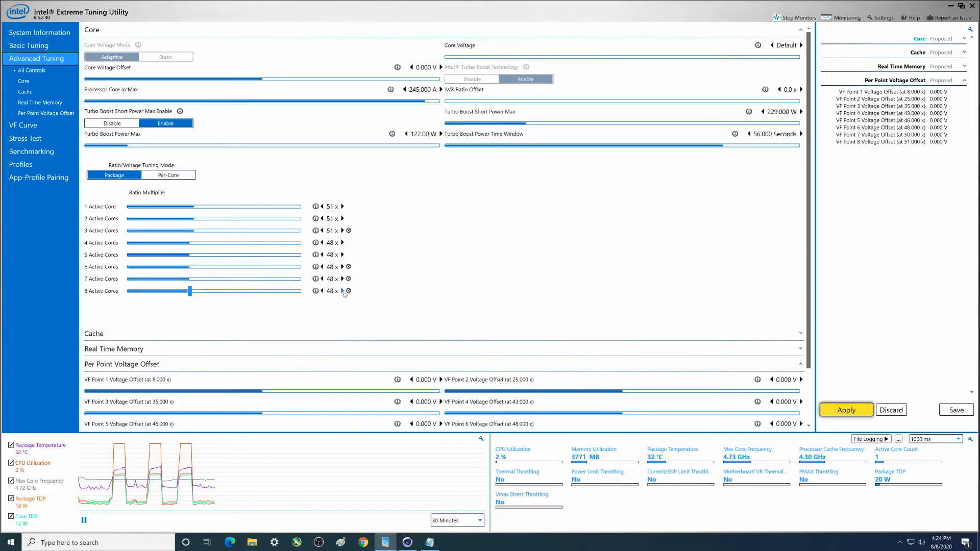
click(343, 292)
click(343, 292)
click(343, 291)
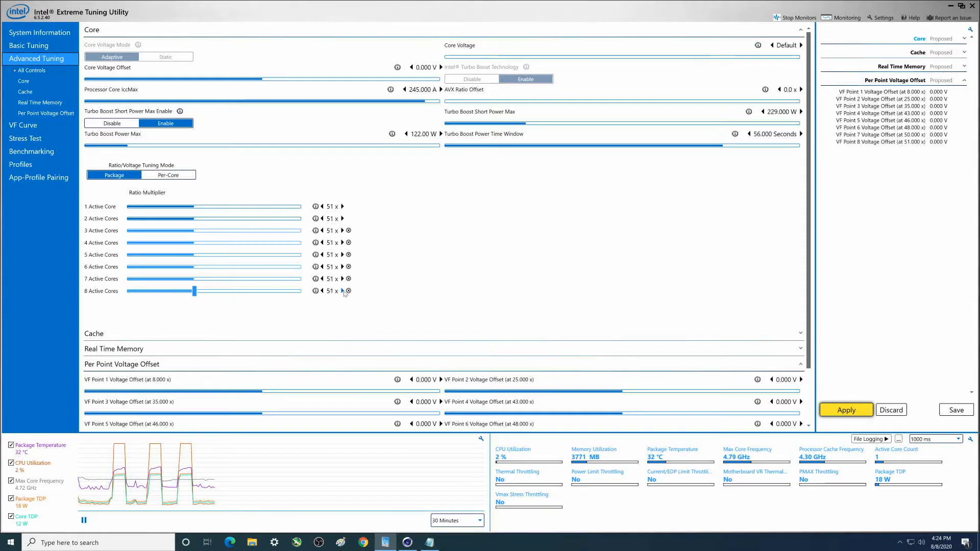
click(857, 414)
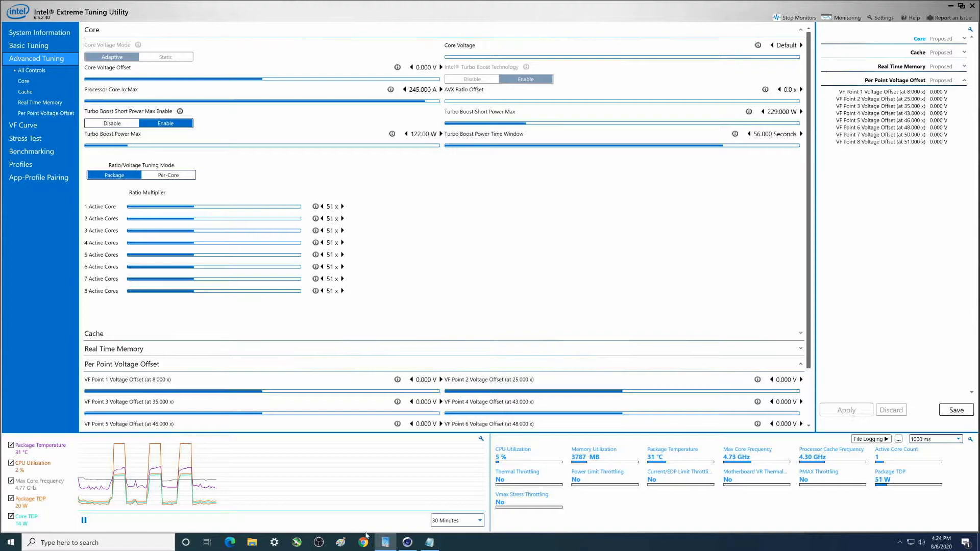
Run the Cinebench CPU benchmark with the 51x overclock, scoring 5130 pts
click(406, 543)
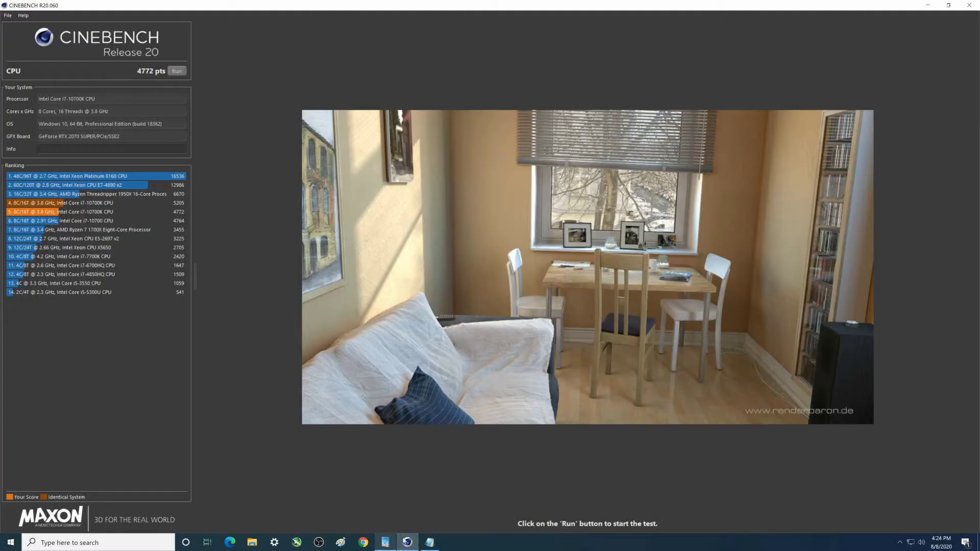
click(176, 72)
Type 'Slight overlcock 51x: 5130' on Notepad's third line, then go back to Cinebench
click(430, 542)
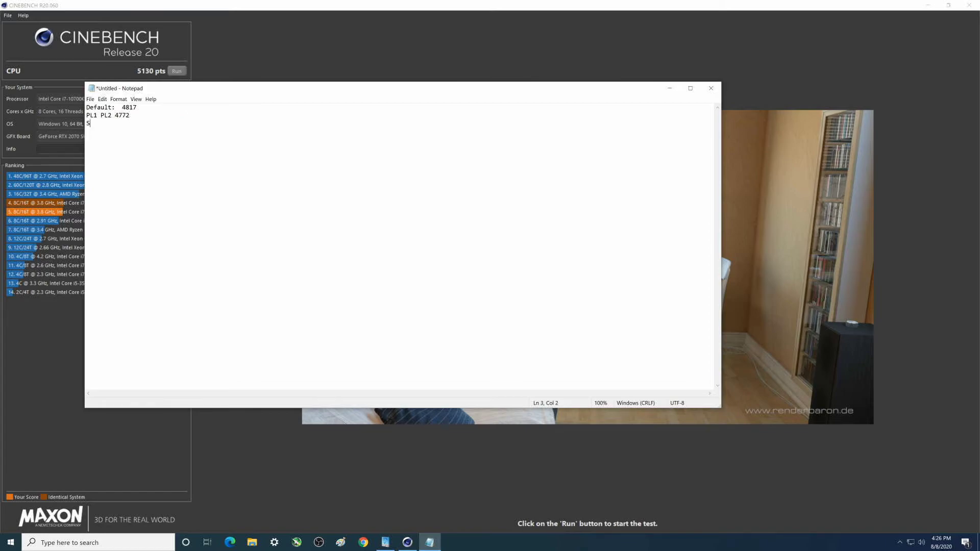
text(light overlcock 51x:  5130)
click(407, 542)
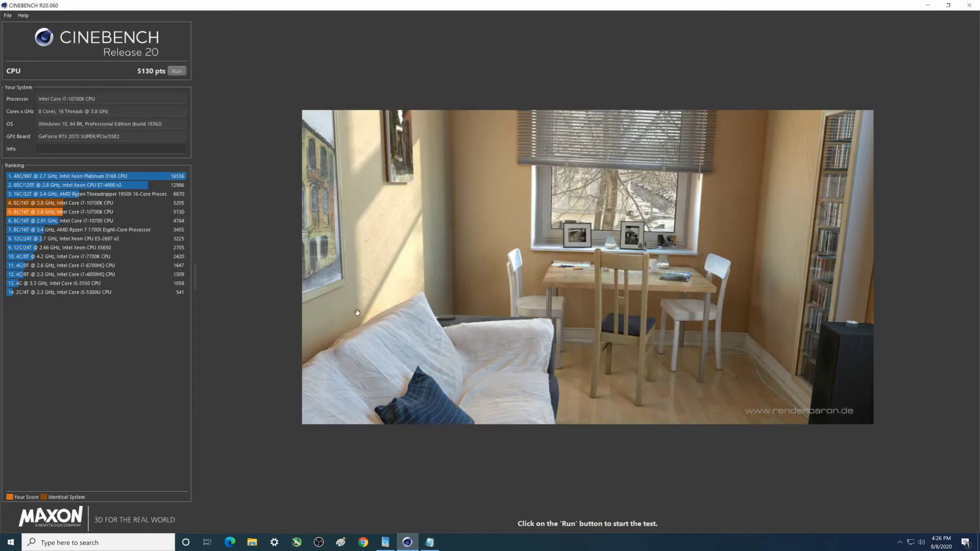
In XTU, set the Turbo Boost power limits to Unlimited and apply
click(386, 542)
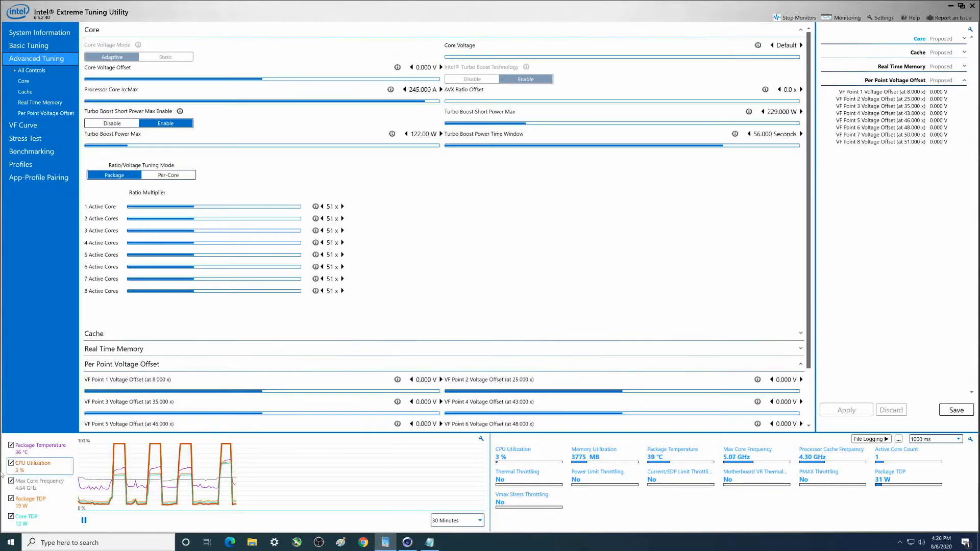
mouse_move(31, 451)
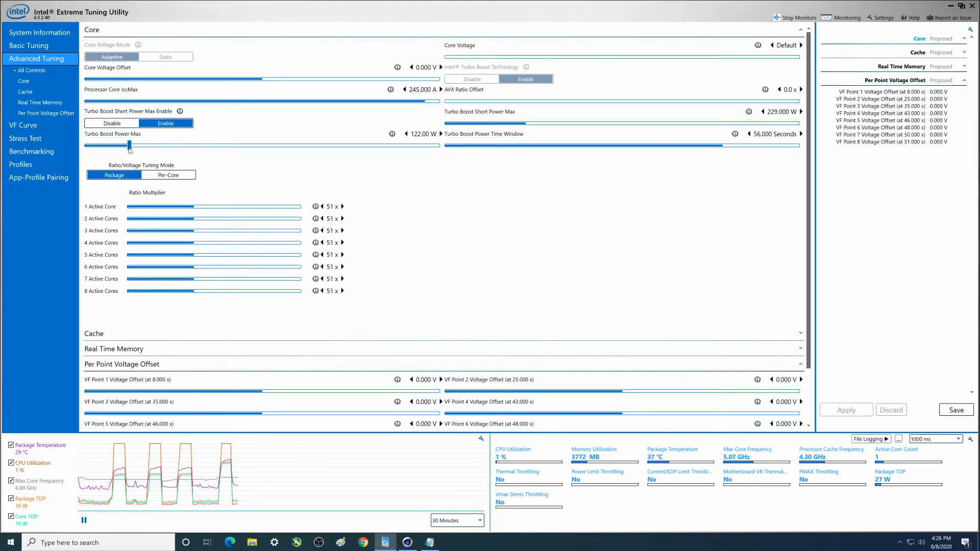
drag(127, 146, 479, 152)
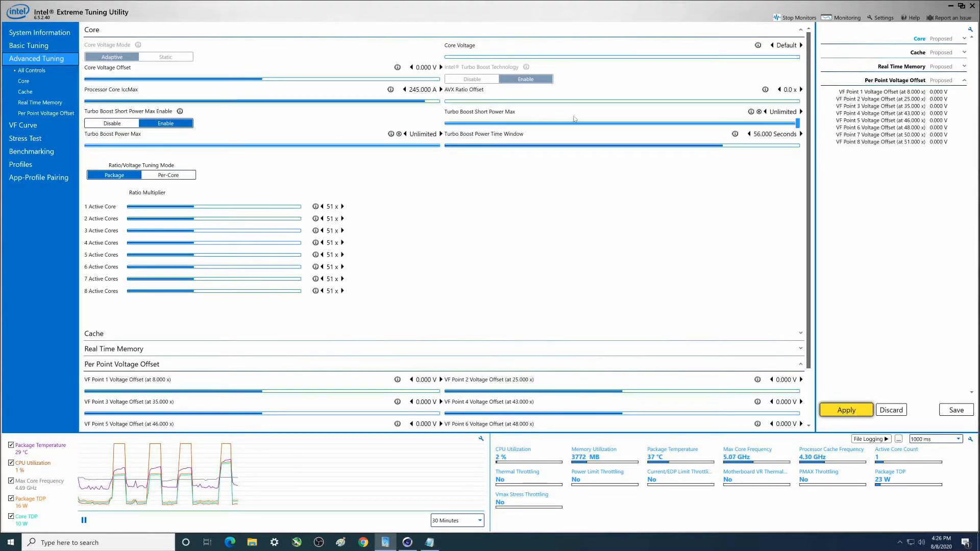
click(848, 411)
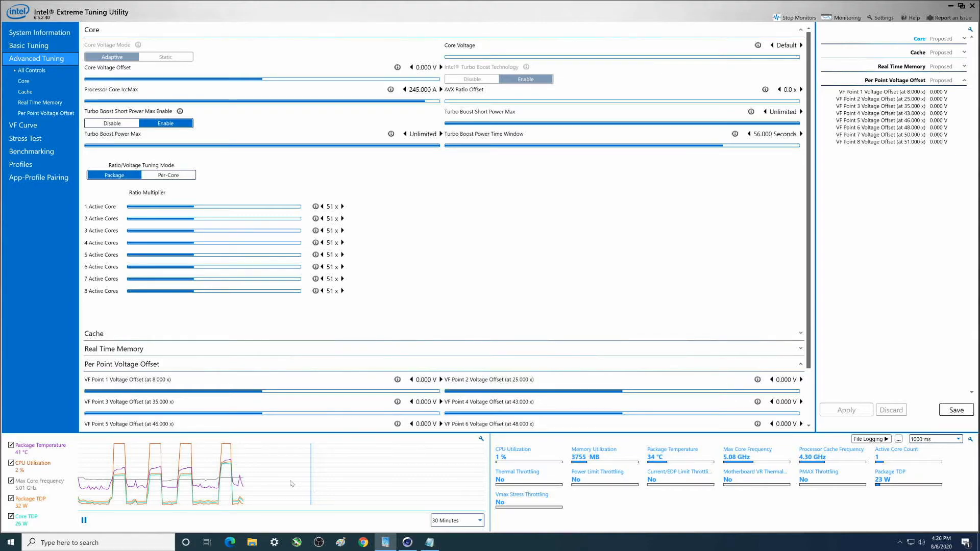
mouse_move(18, 471)
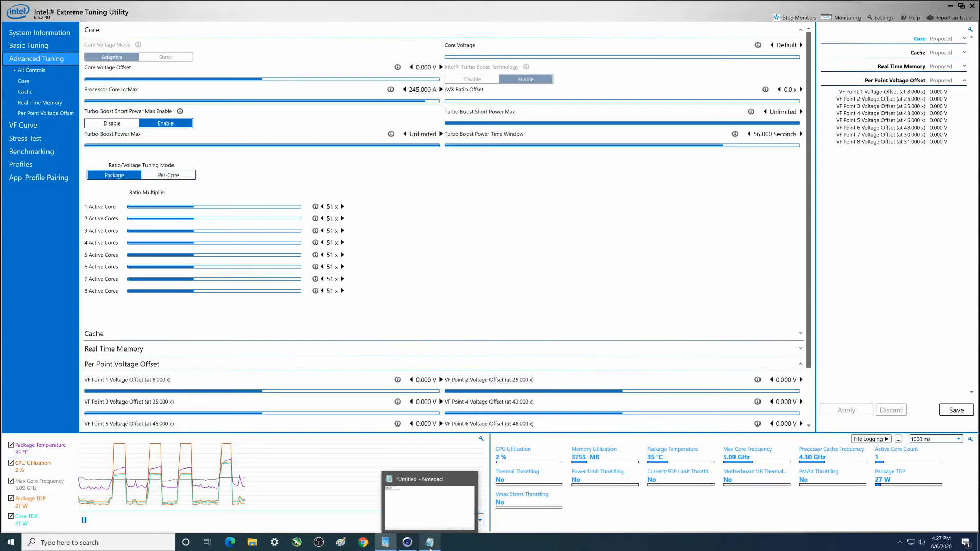
Run the Cinebench R20 CPU test with unlimited power and 51x ratios, scoring 5159 pts
click(407, 544)
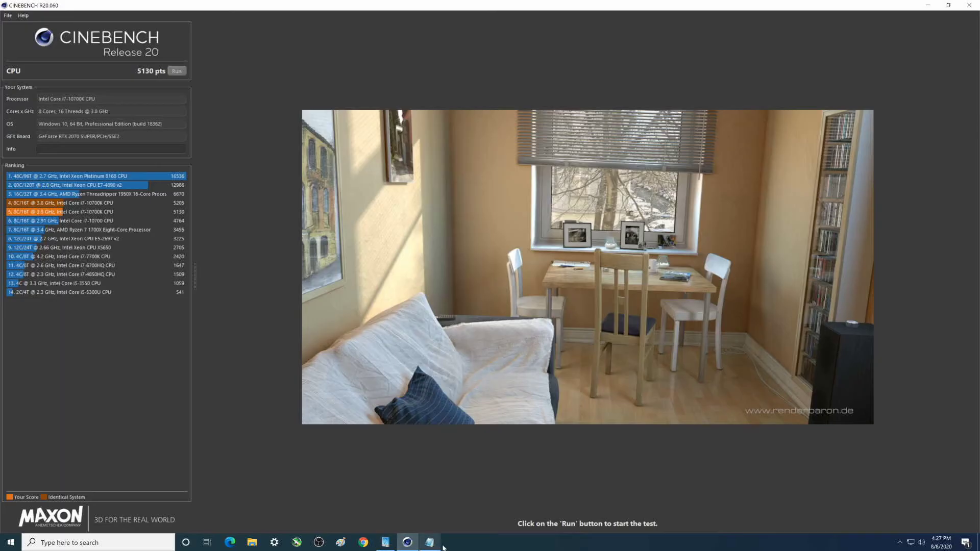
click(176, 72)
Type 'Unlimited/OC: 5159' on Notepad's fourth line, then move the window aside
click(429, 542)
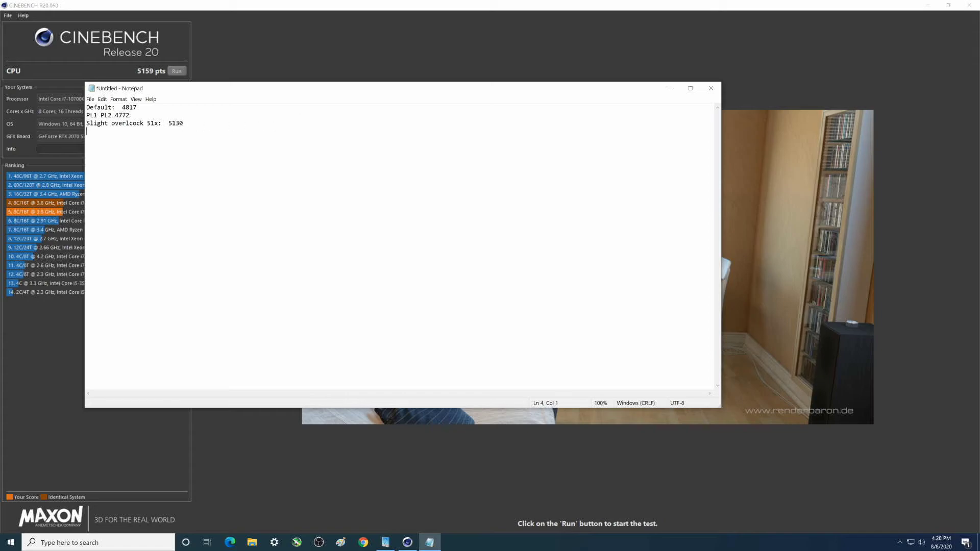
text(nlimited/OC:  5159)
drag(168, 89, 233, 126)
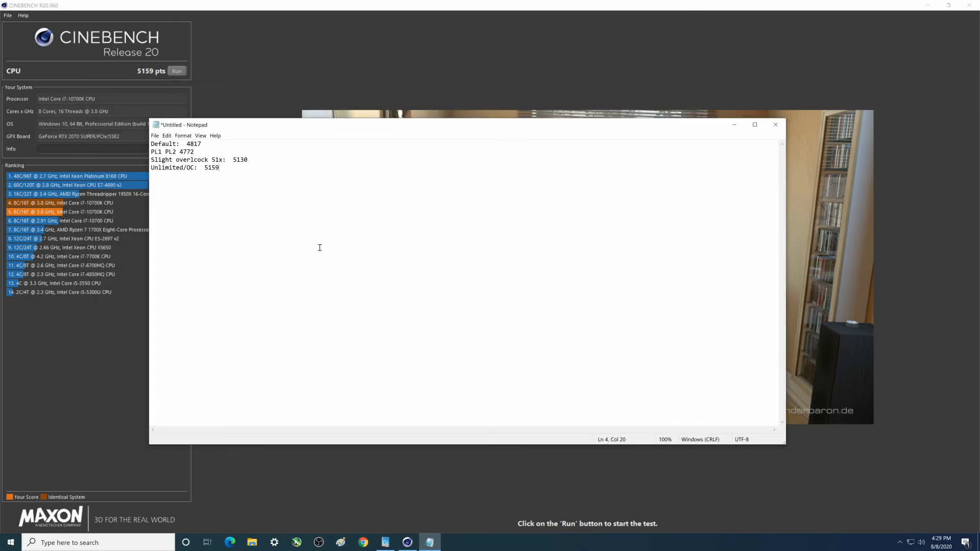
click(408, 536)
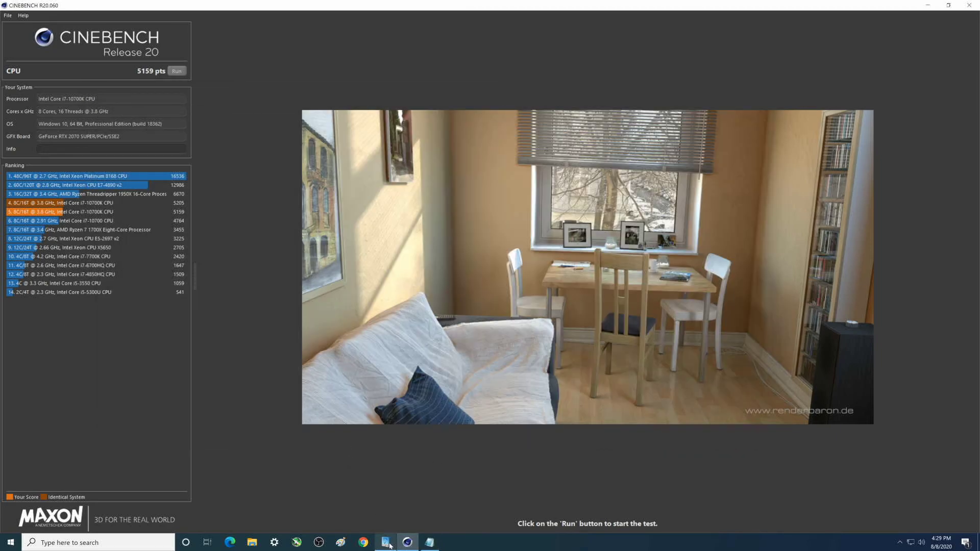
click(385, 543)
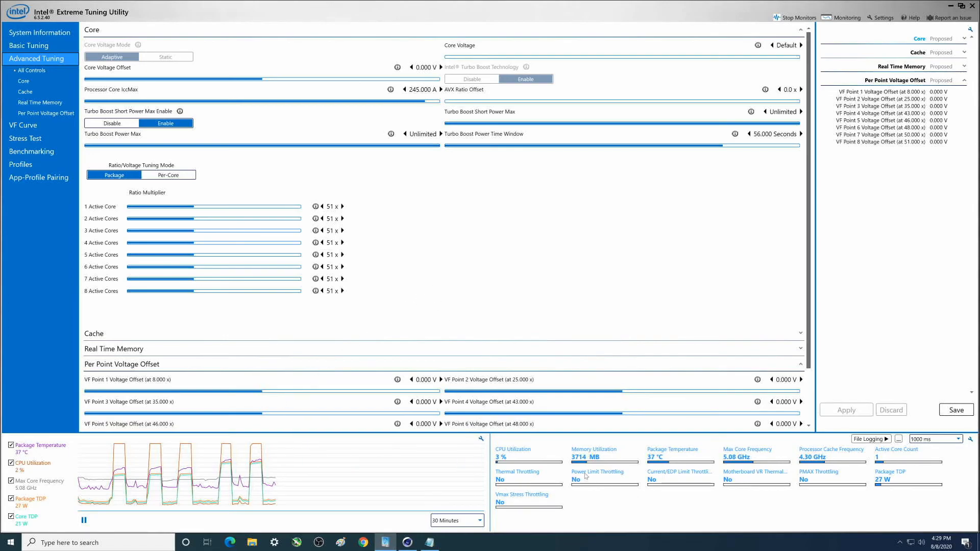
mouse_move(542, 477)
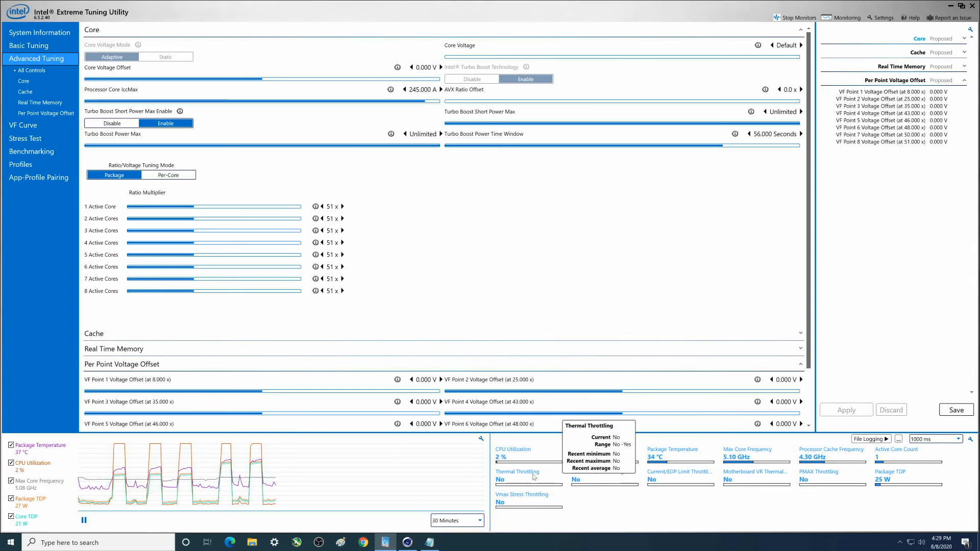
mouse_move(575, 479)
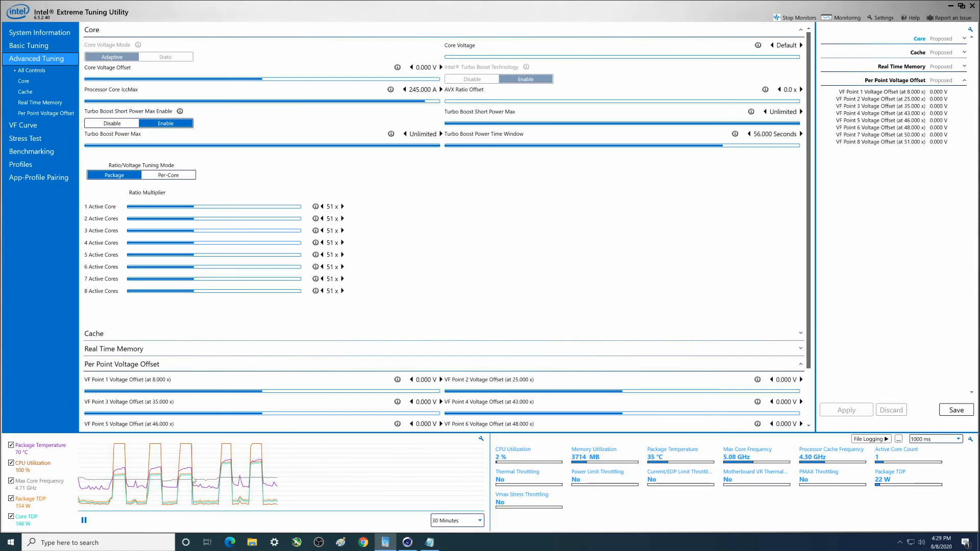
mouse_move(31, 451)
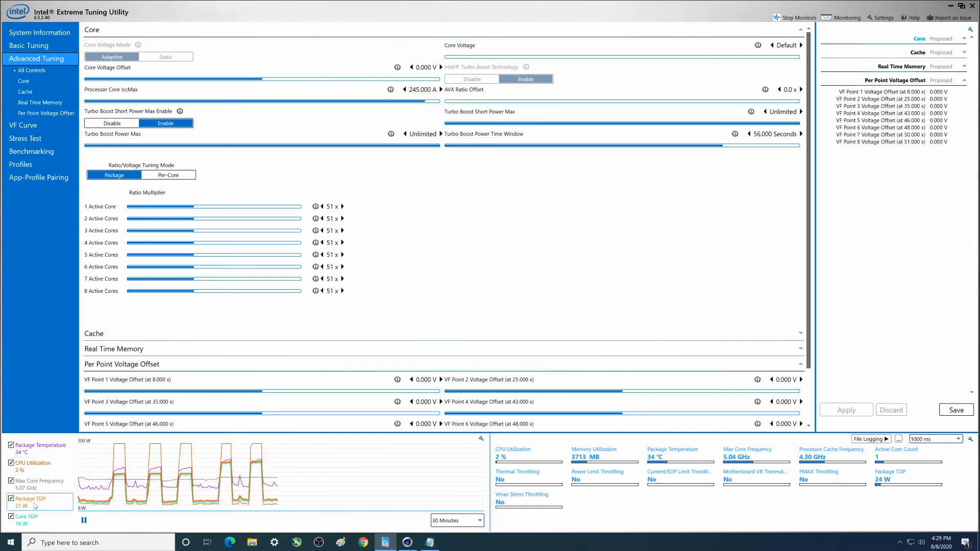
mouse_move(34, 506)
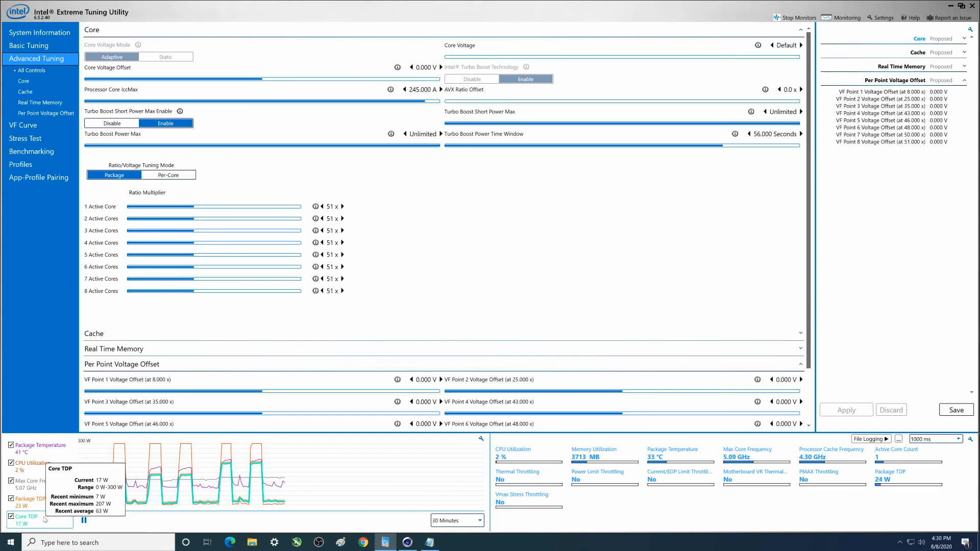
mouse_move(404, 407)
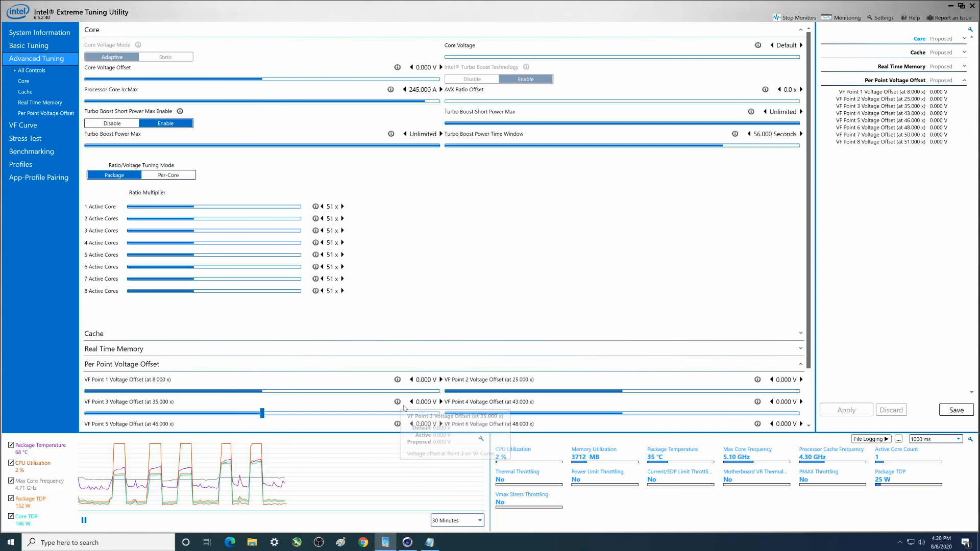